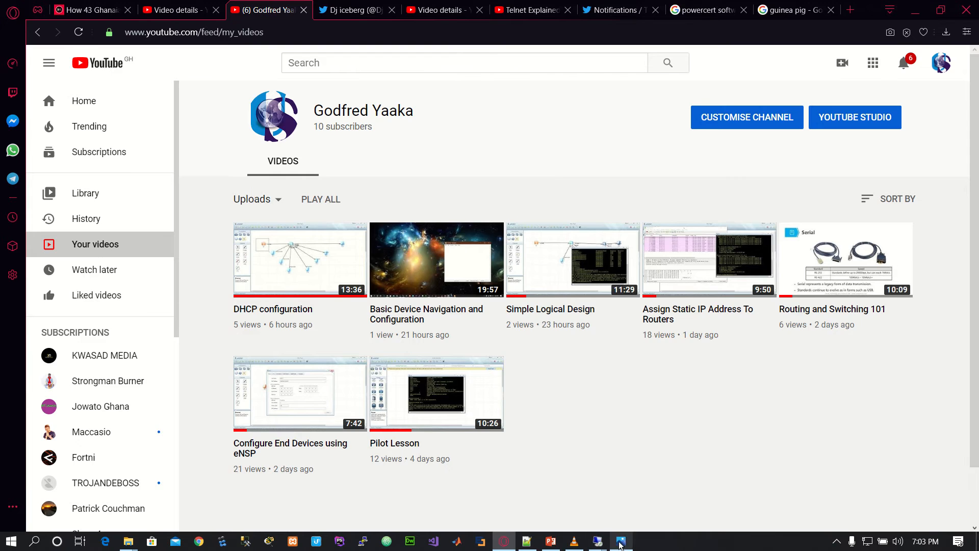
View the unisky back.png contact image in Photos, and minimize the open windows to reach the desktop.
left_click(617, 541)
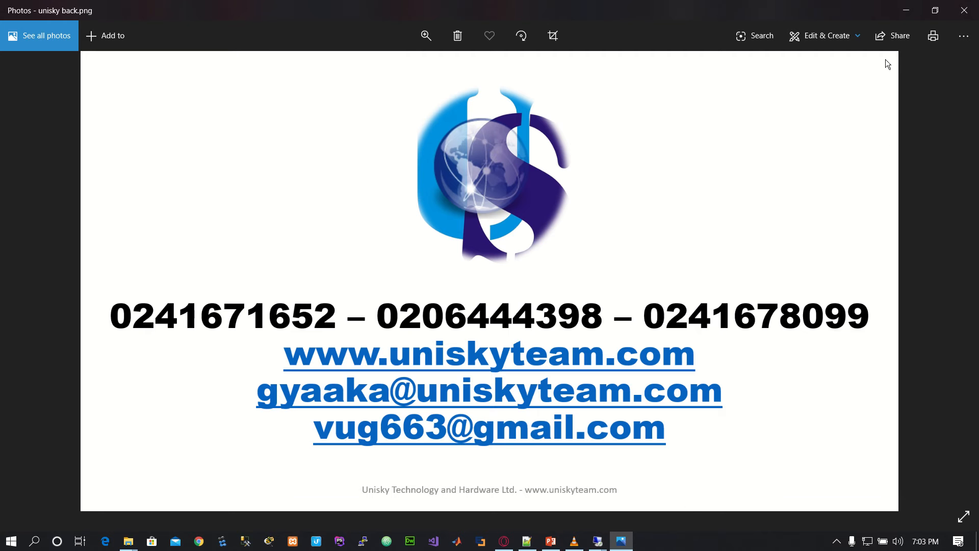
left_click(906, 10)
left_click(910, 10)
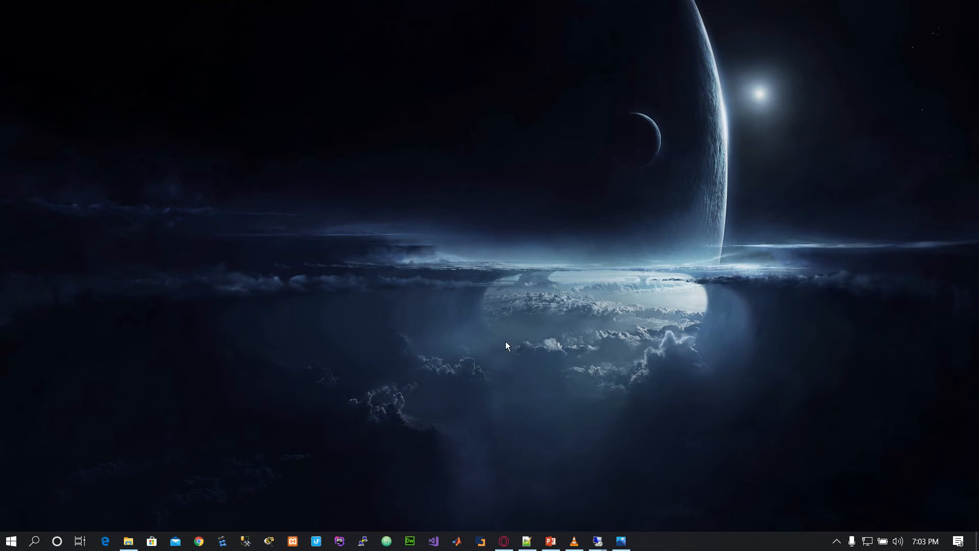
Switch to the 10.52.52.10 remote session to view Hyper-V Manager on STUDC01, and minimize the manager and the session.
mouse_move(597, 541)
left_click(534, 511)
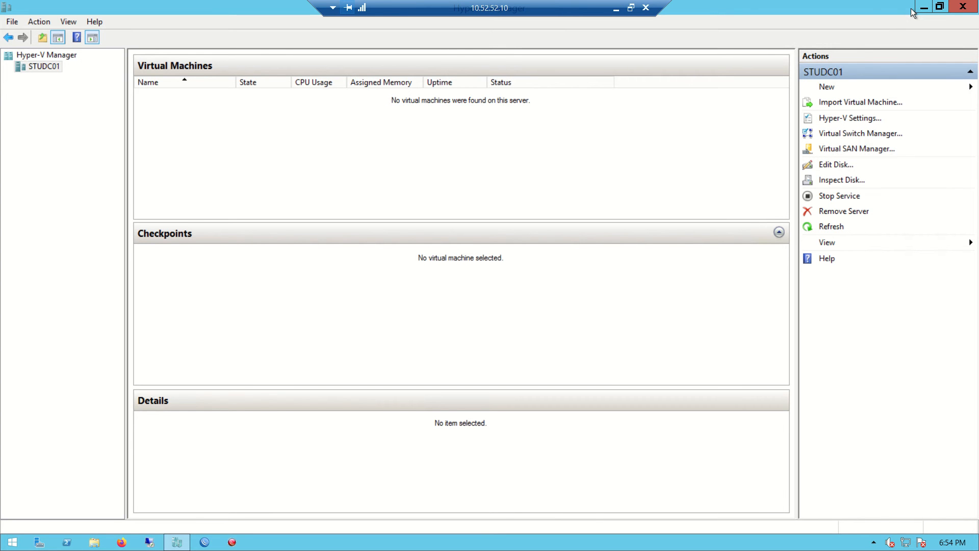
left_click(924, 8)
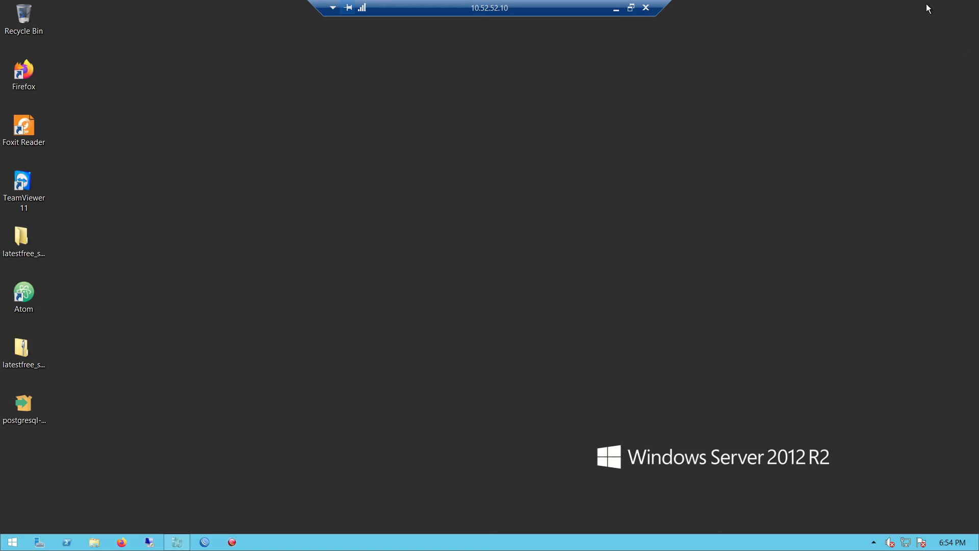
left_click(616, 7)
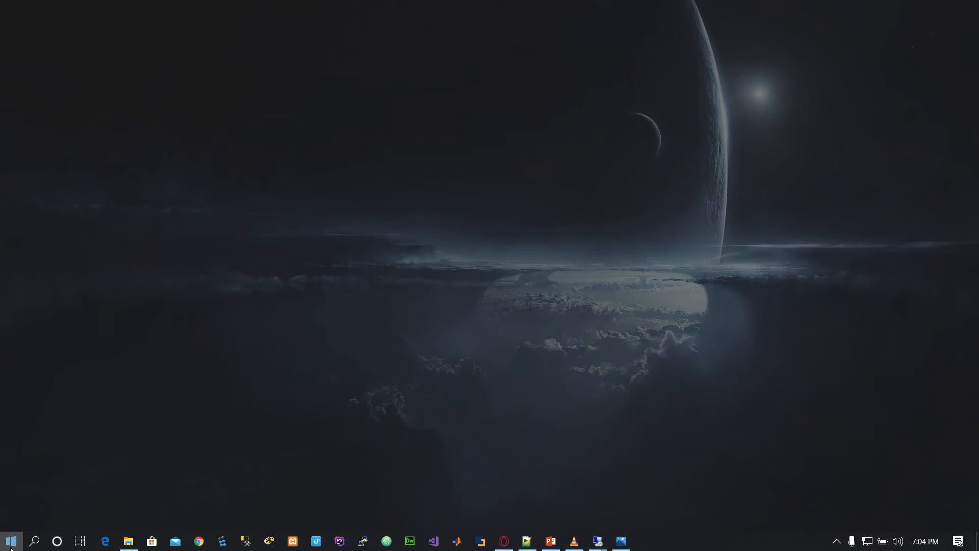
Search the local computer for "hyper", view Hyper-V Manager, and minimize it.
left_click(11, 540)
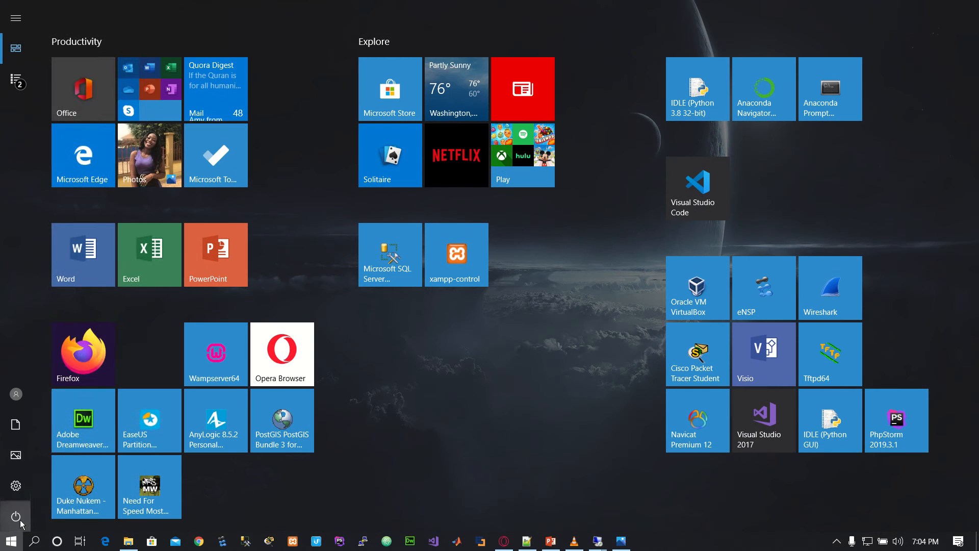
mouse_move(132, 498)
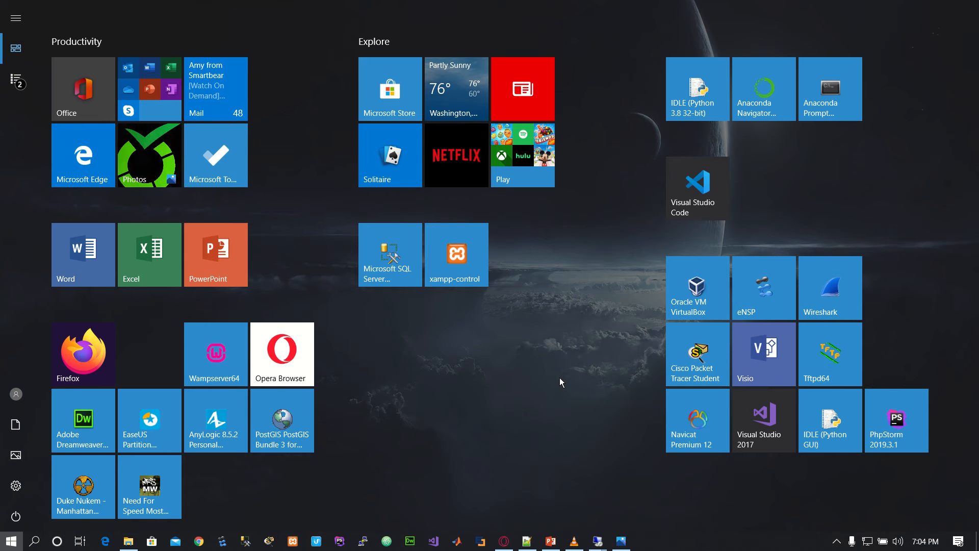
type("hyper")
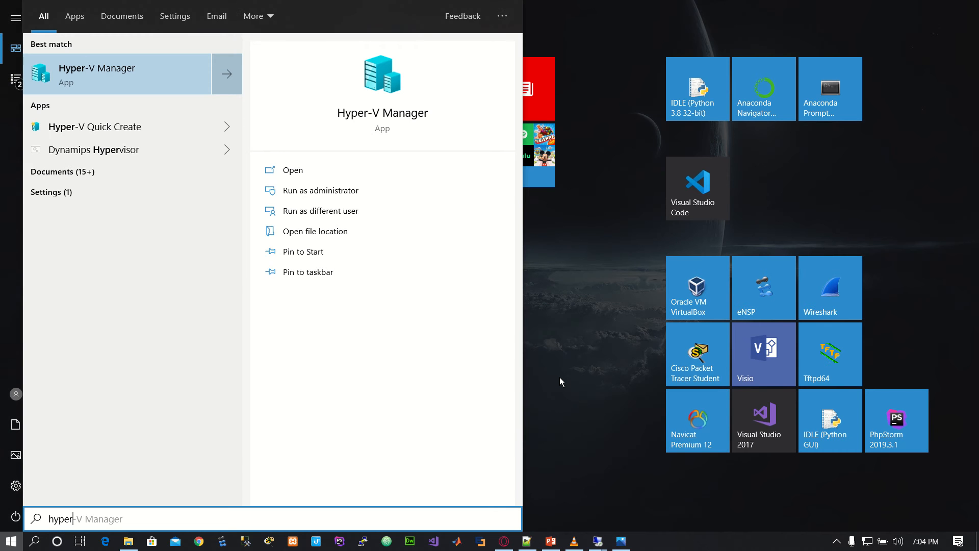
left_click(415, 119)
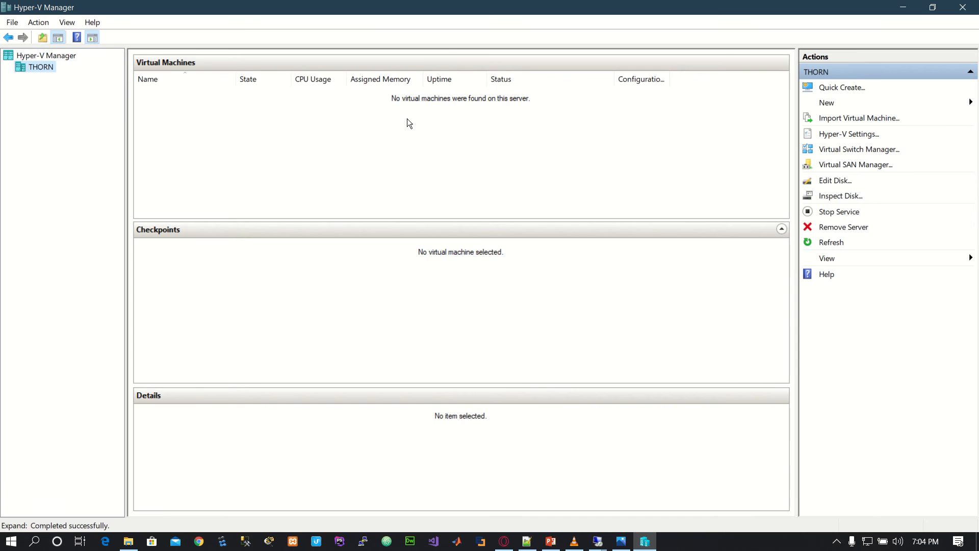
left_click(901, 12)
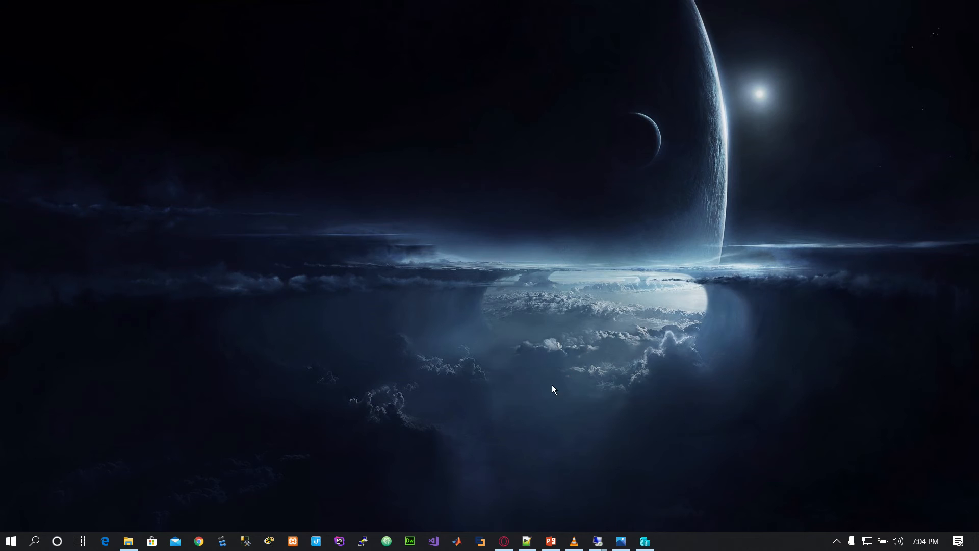
In the 10.52.52.11 remote session, open the Windows features setup through Control Panel's Programs and Features.
mouse_move(598, 539)
left_click(668, 512)
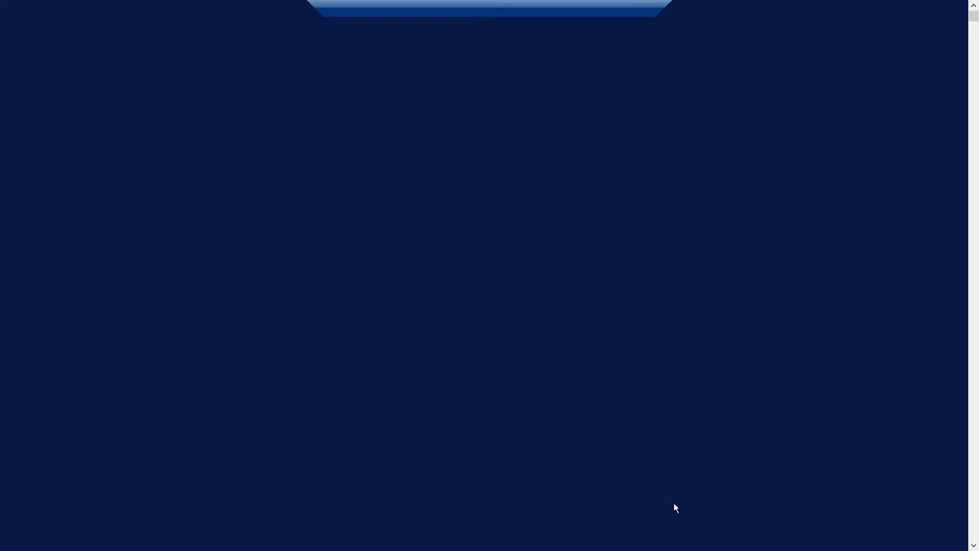
key("super+r")
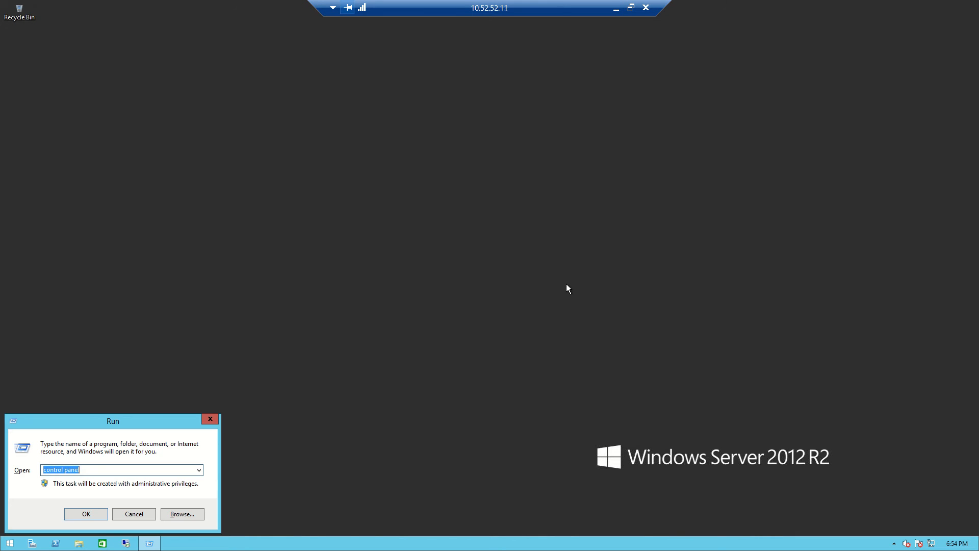
type("control panel")
key("Return")
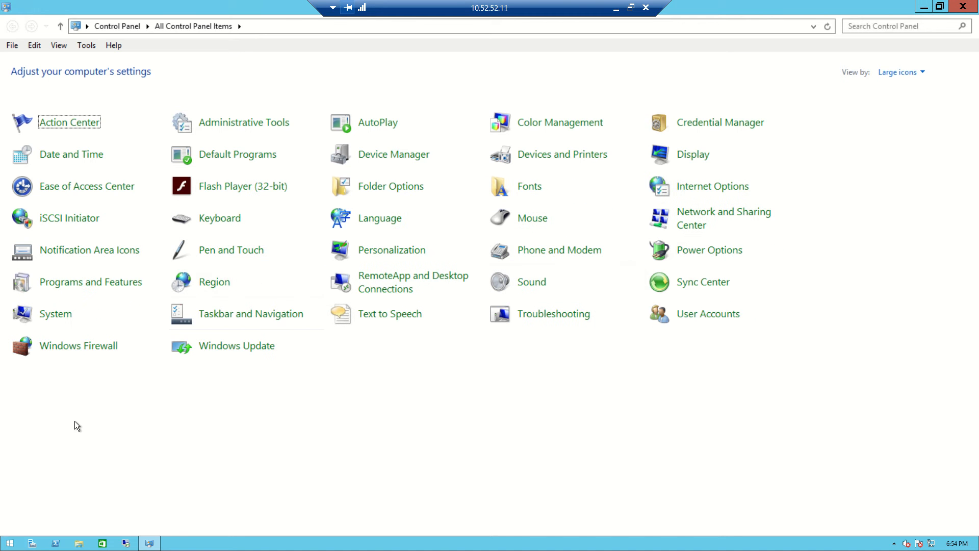
left_click(81, 284)
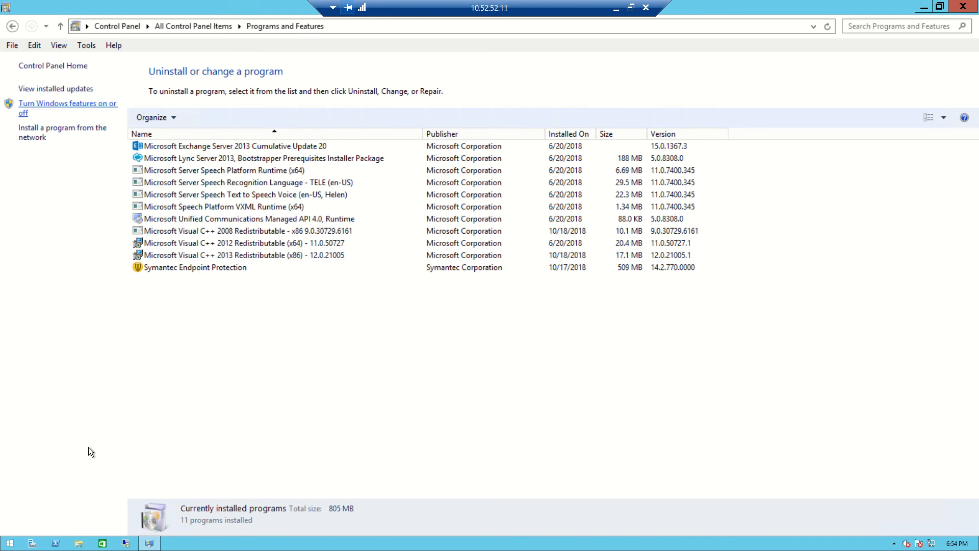
left_click(61, 108)
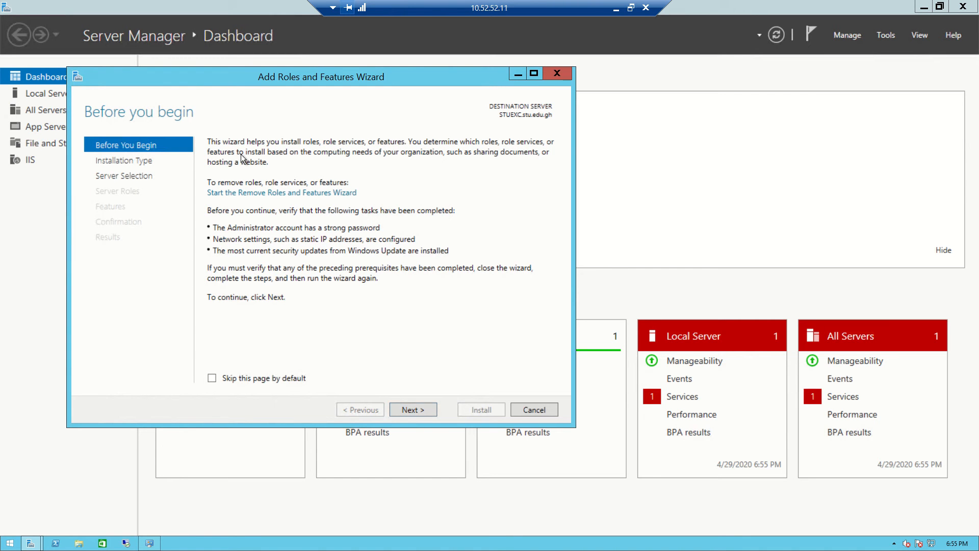
Choose a role-based or feature-based installation with STUEXC.stu.edu.gh from the server pool as the destination server.
left_click(413, 411)
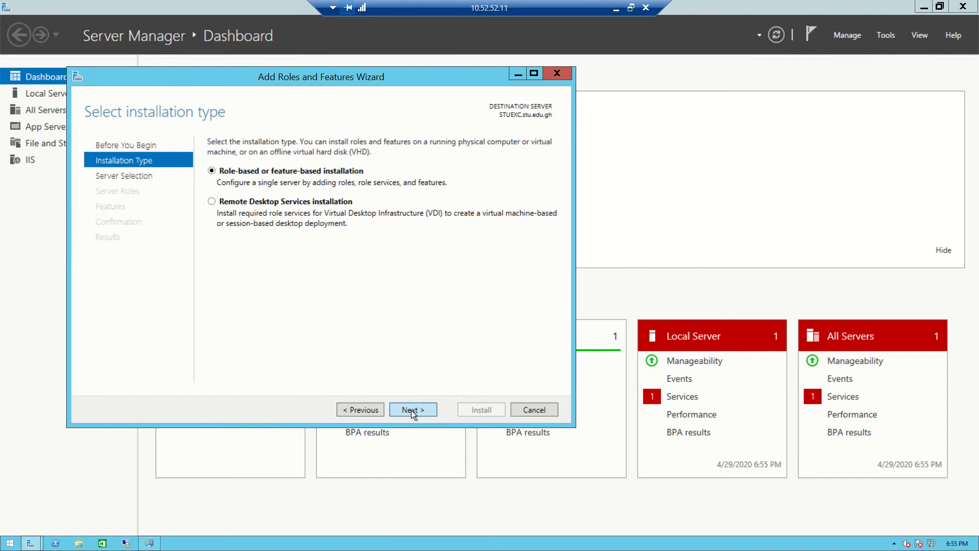
left_click(411, 410)
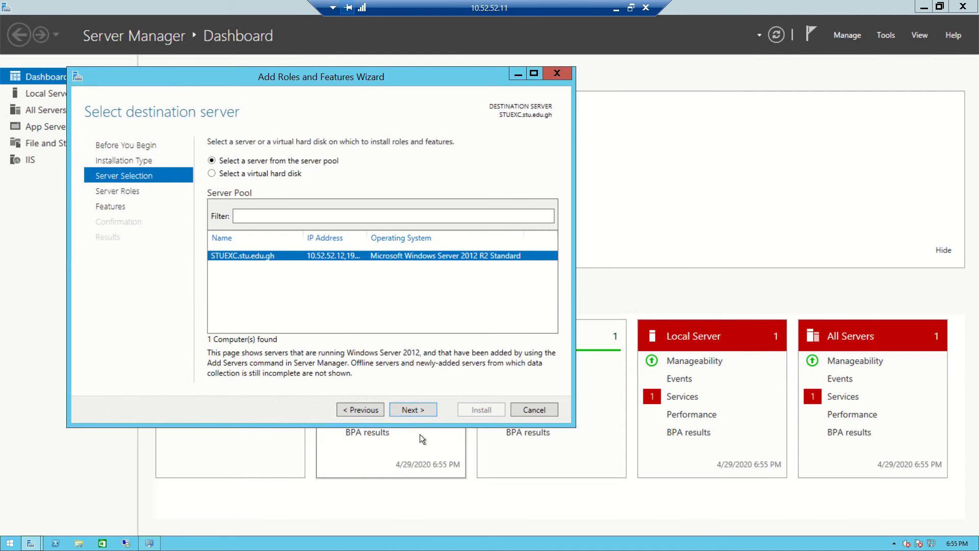
left_click(417, 410)
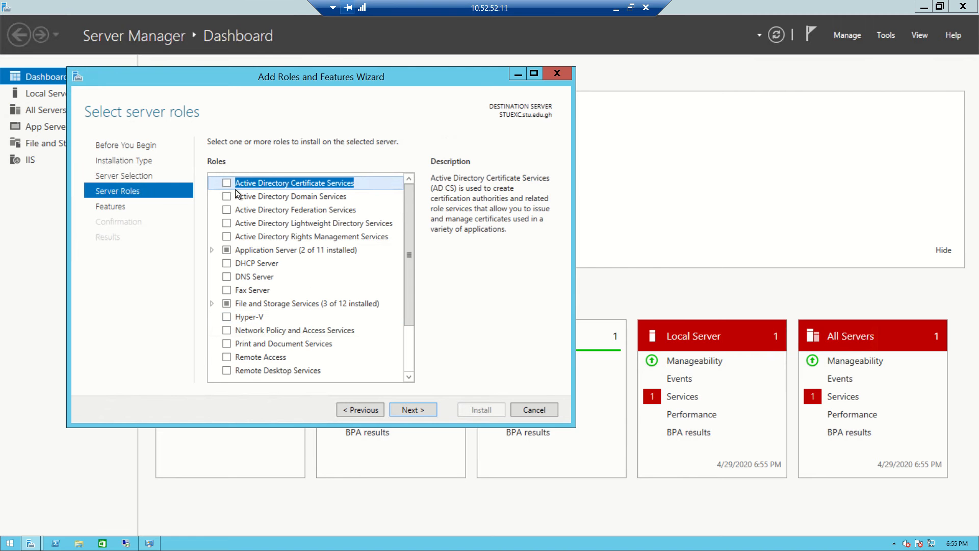
Select the Hyper-V role with its required management tools, and continue to the virtual switches page without adding other features.
left_click(226, 317)
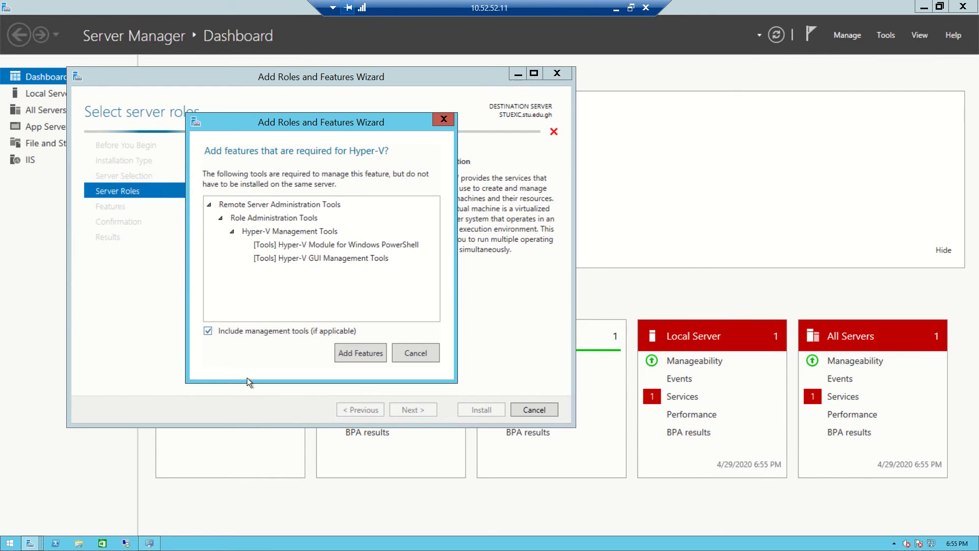
left_click(359, 353)
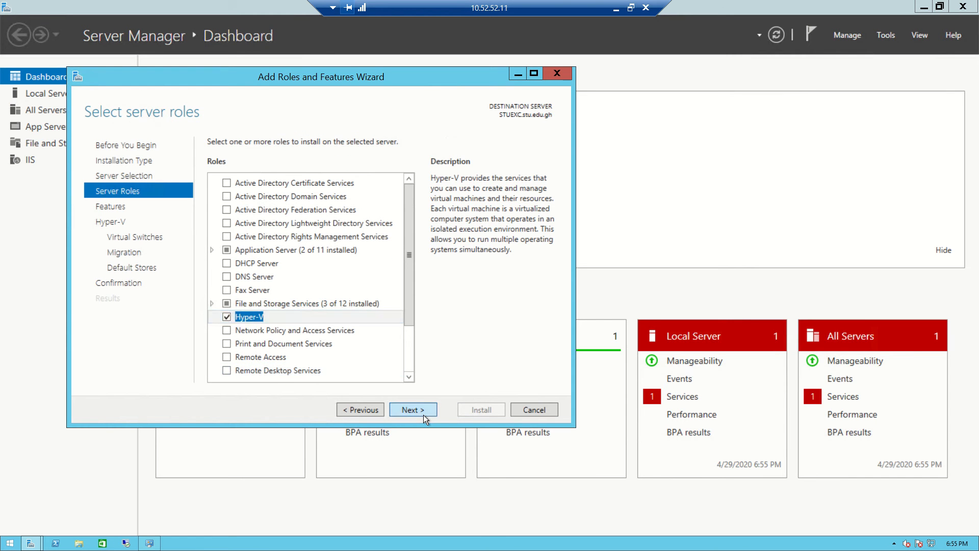
left_click(423, 415)
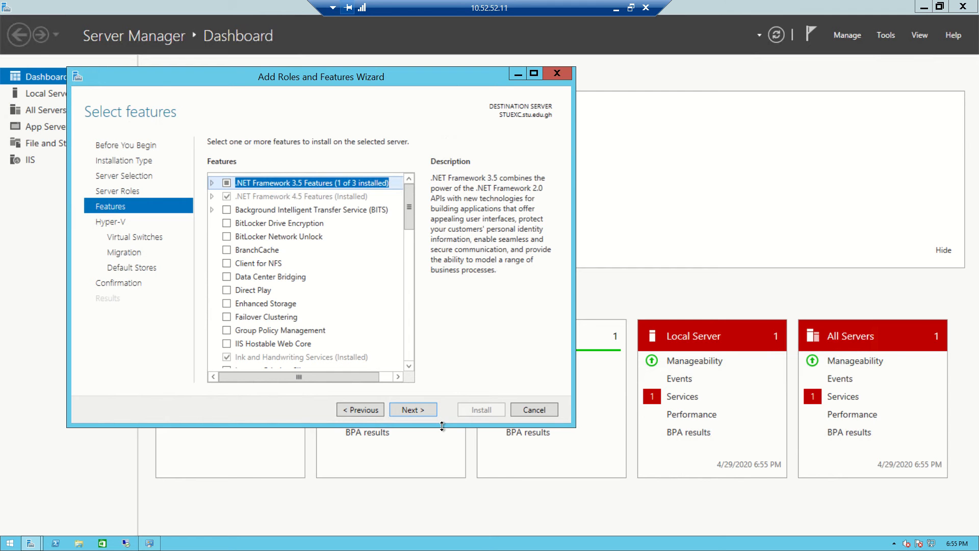
left_click(425, 411)
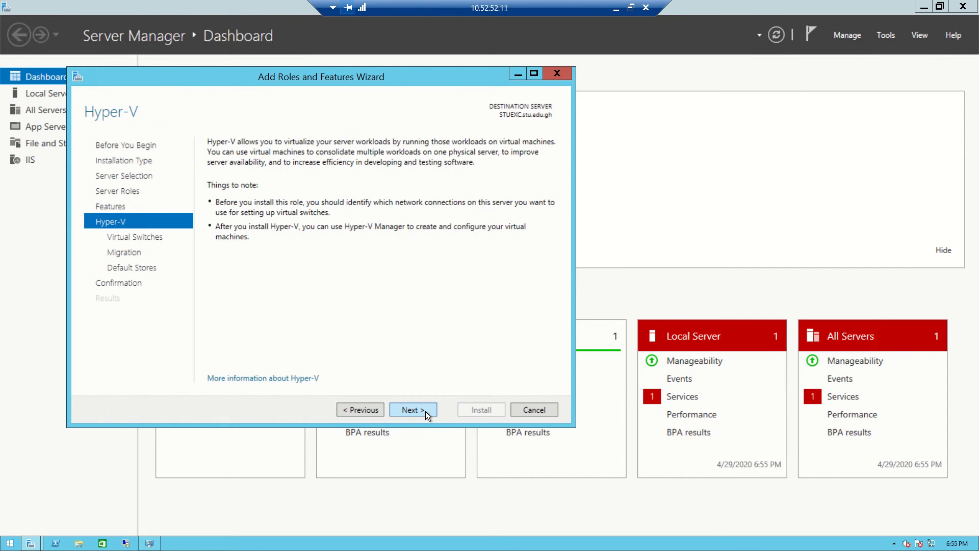
left_click(426, 410)
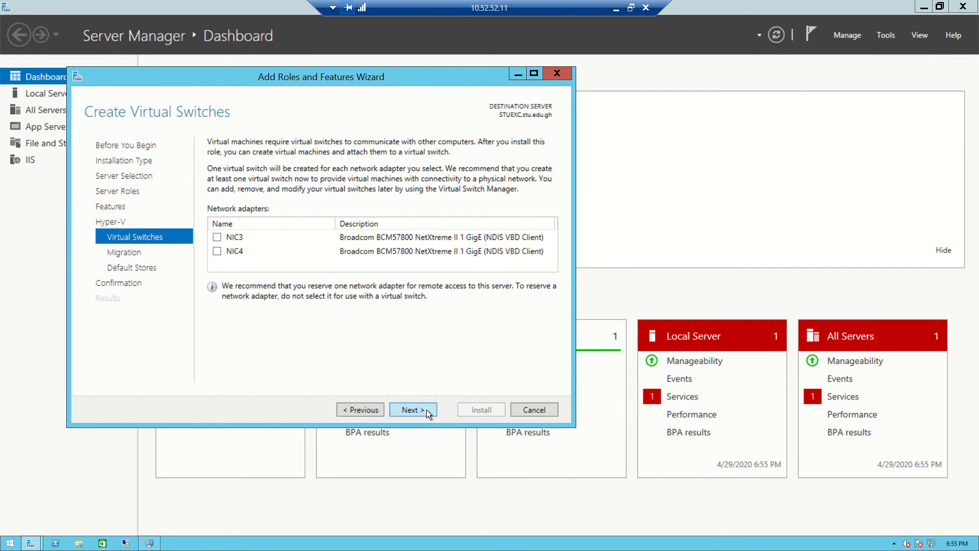
left_click(374, 410)
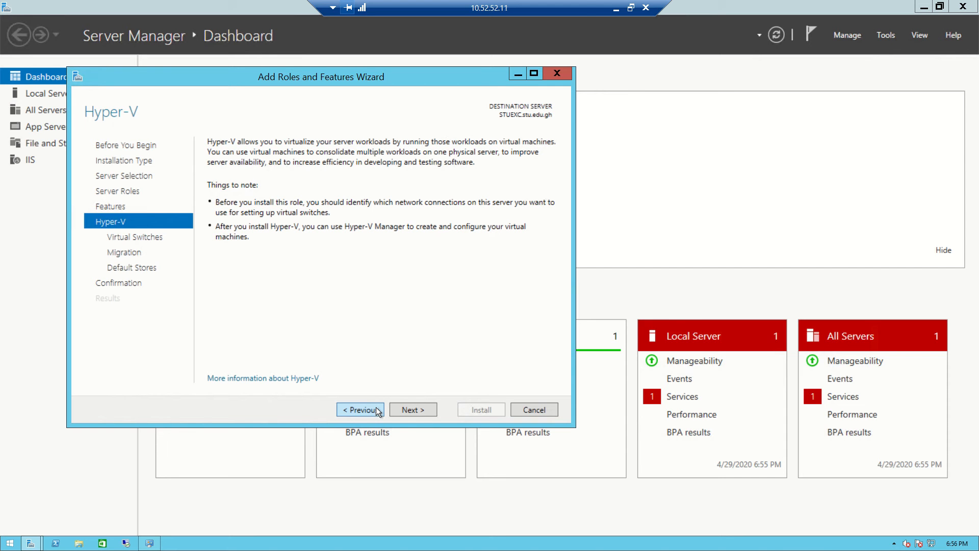
left_click(376, 408)
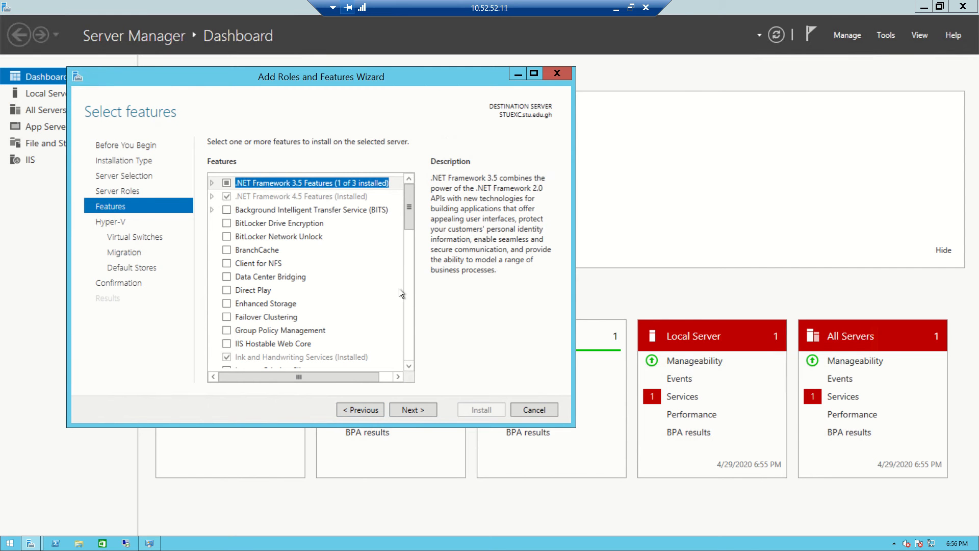
left_click(411, 411)
left_click(411, 411)
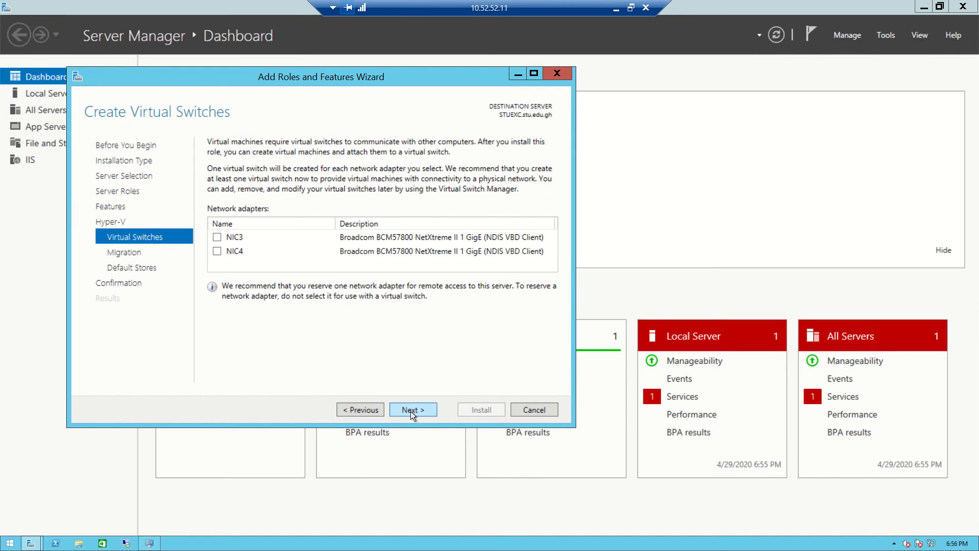
Continue the Hyper-V role installation without selecting a network adapter, keeping the default migration settings and storage locations.
left_click(411, 411)
left_click(411, 411)
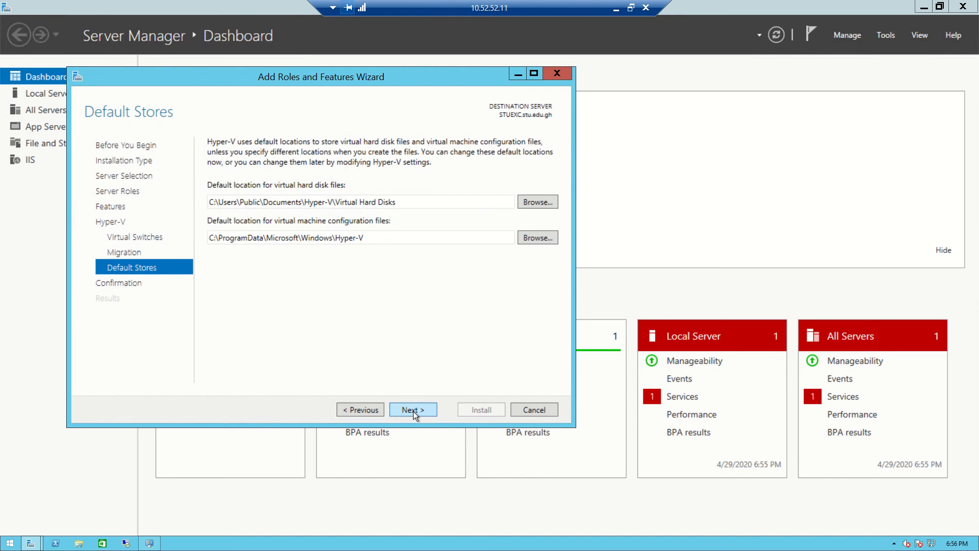
left_click(413, 411)
left_click(458, 411)
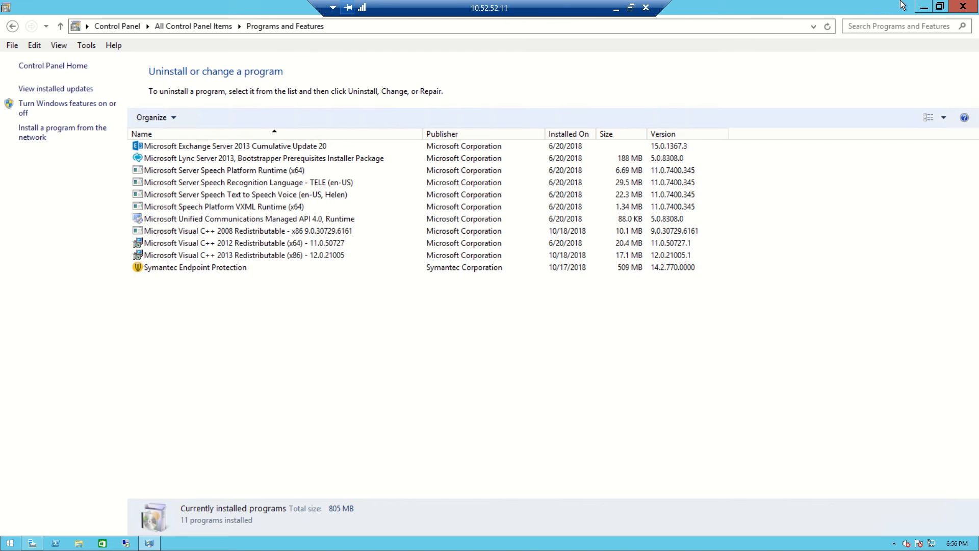
Minimize Programs and Features and the remote session, and open Hyper-V Manager on the local computer.
left_click(923, 6)
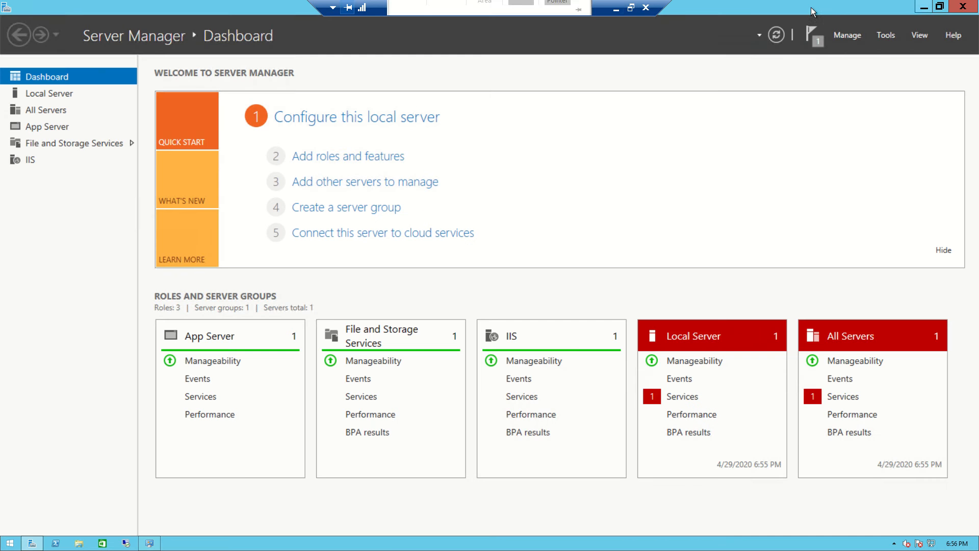
left_click(616, 8)
key("super")
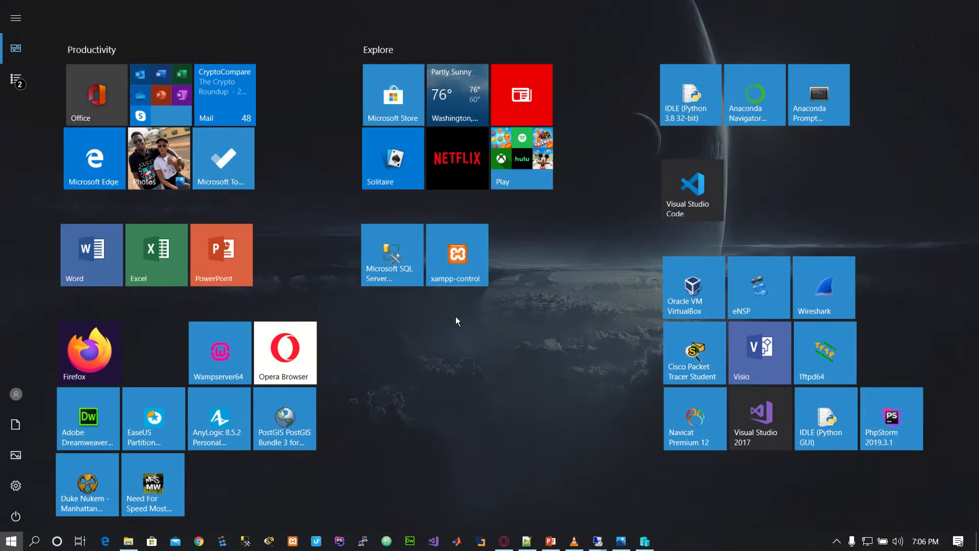
type("hyper")
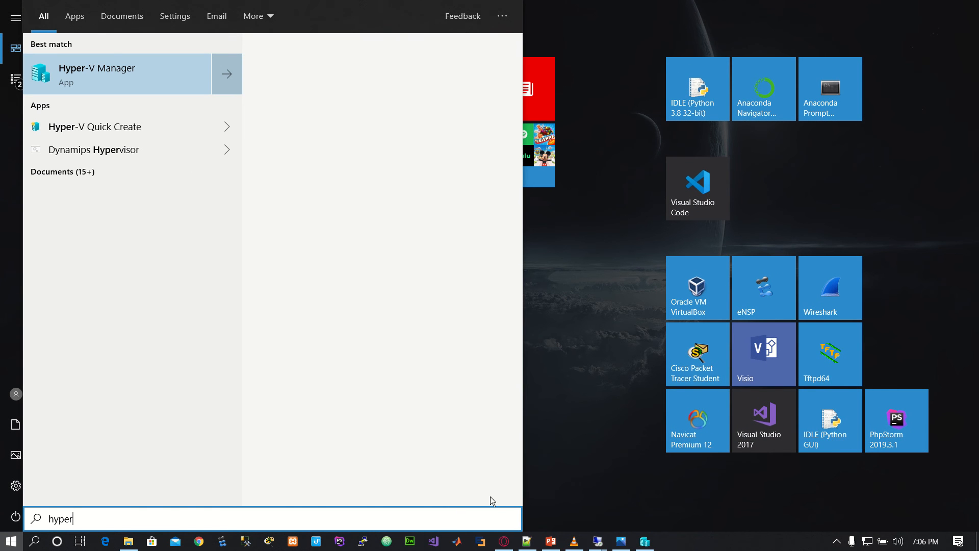
left_click(109, 68)
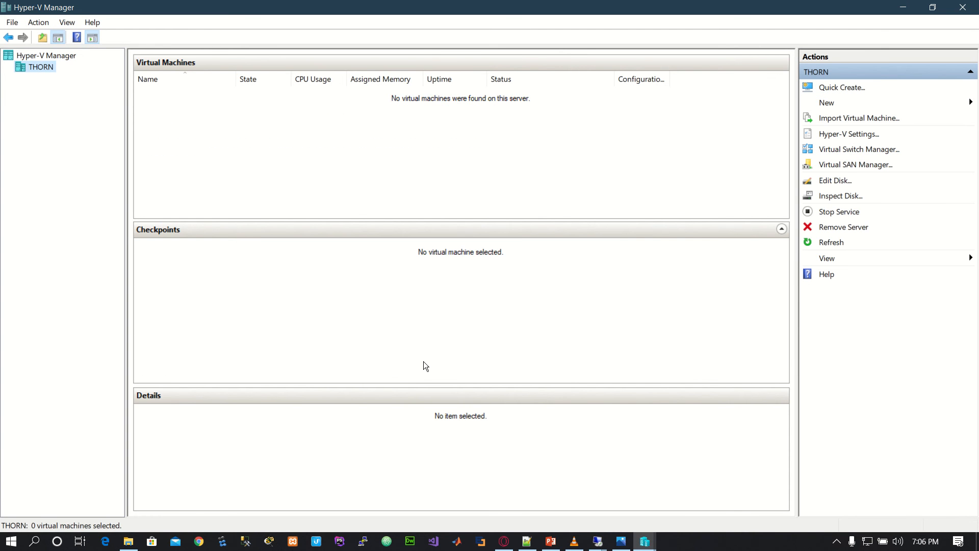
Start creating a new virtual machine on THORN, name it testi, and keep the default storage location.
right_click(41, 72)
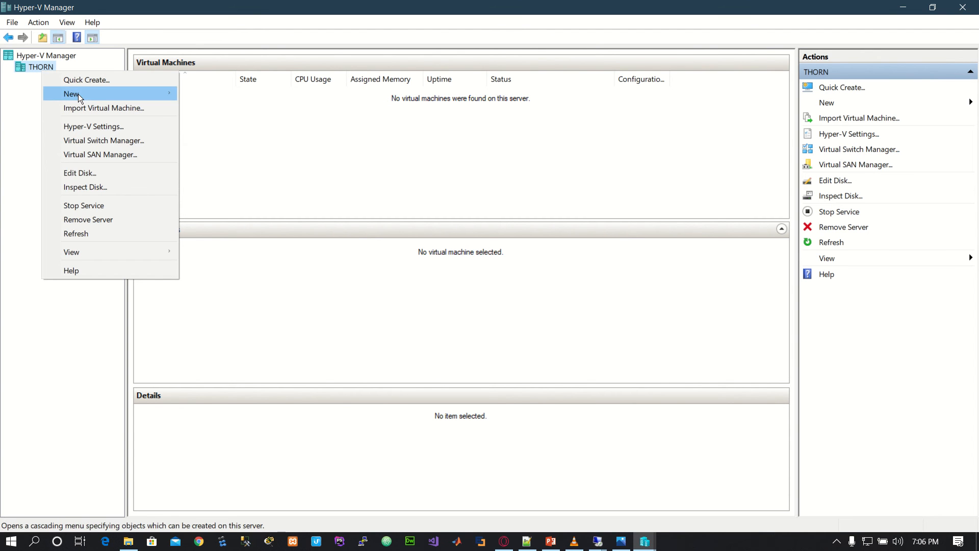
mouse_move(79, 94)
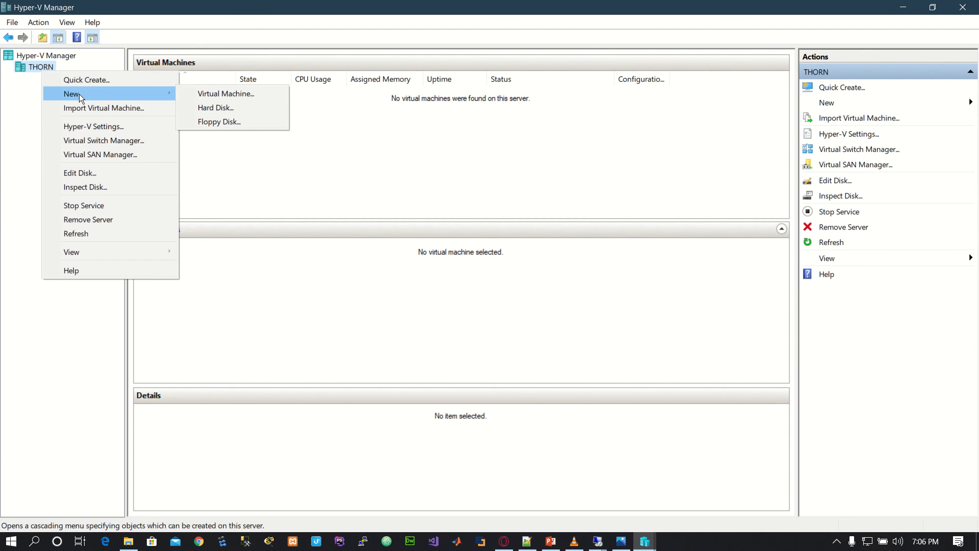
left_click(202, 93)
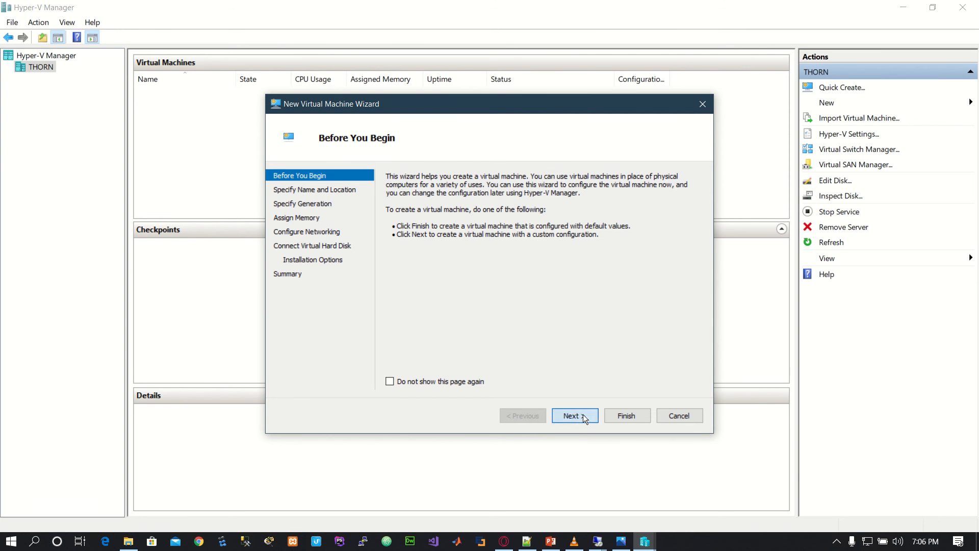
left_click(583, 414)
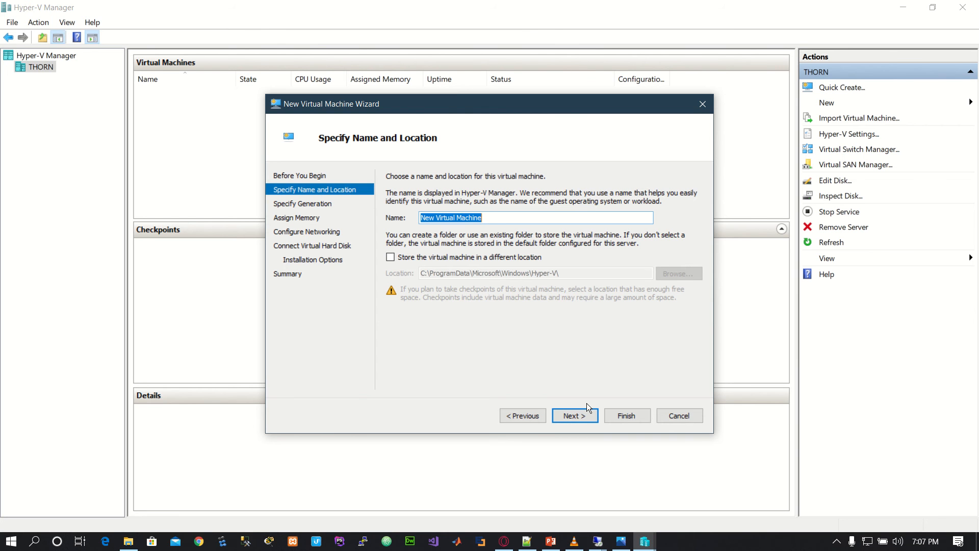
type("testi")
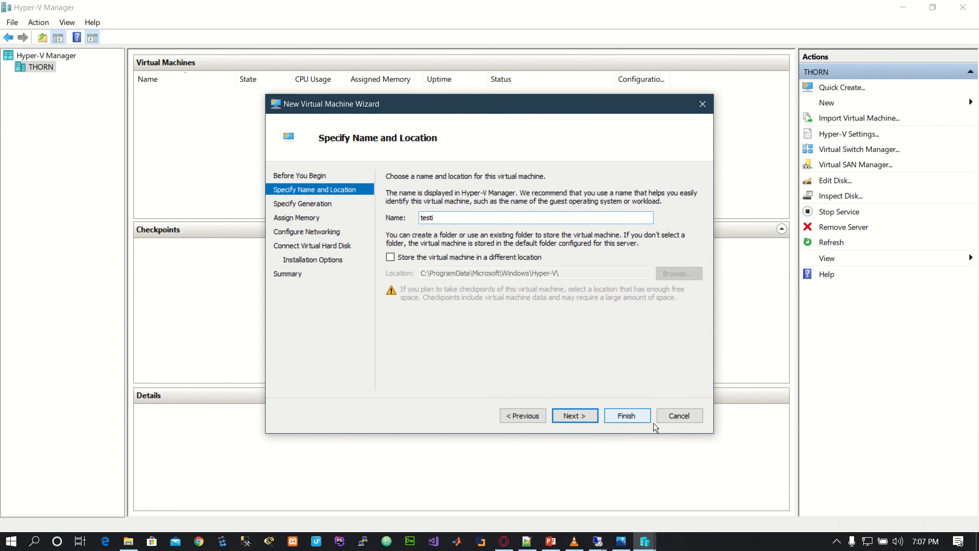
left_click(585, 415)
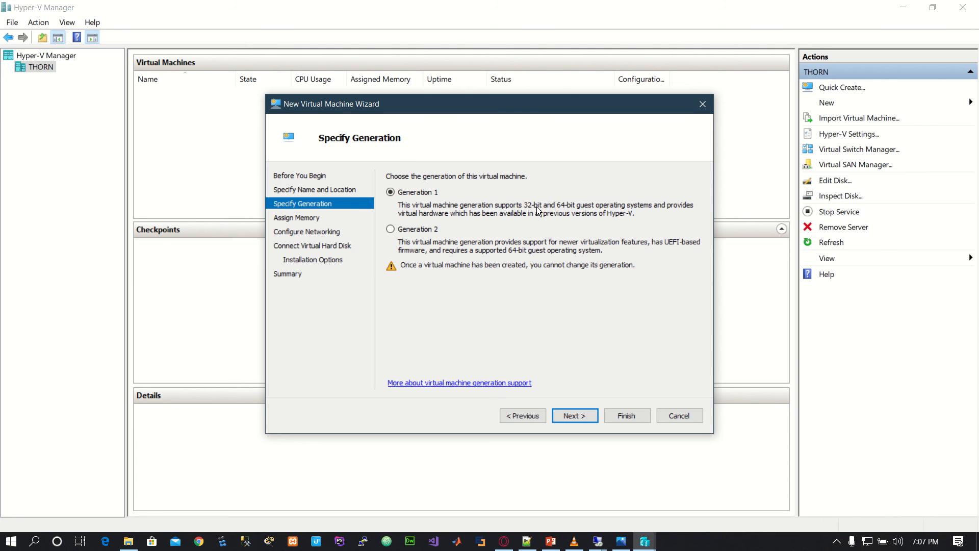
Make the virtual machine Generation 2 and assign it 4000 MB of startup memory.
left_click(414, 232)
left_click(588, 415)
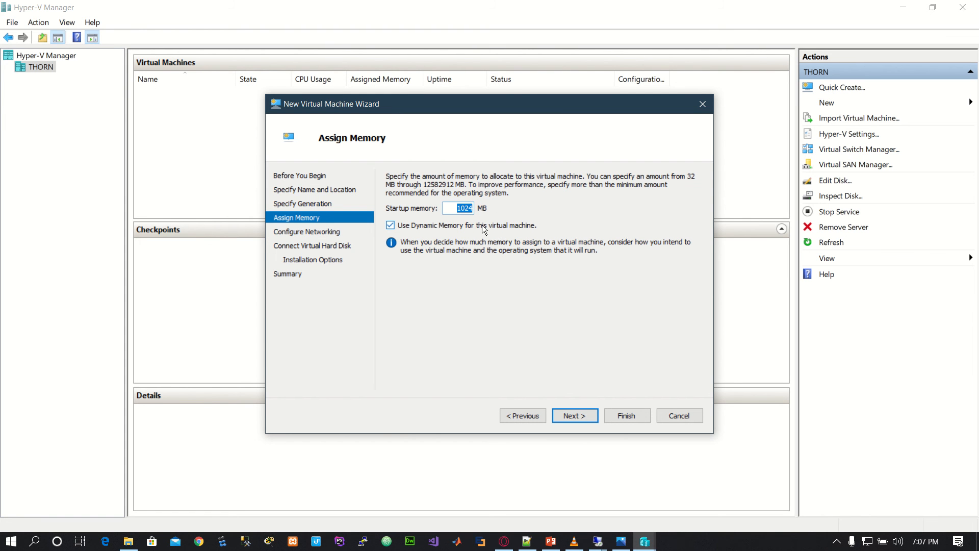
type("4000")
left_click(575, 422)
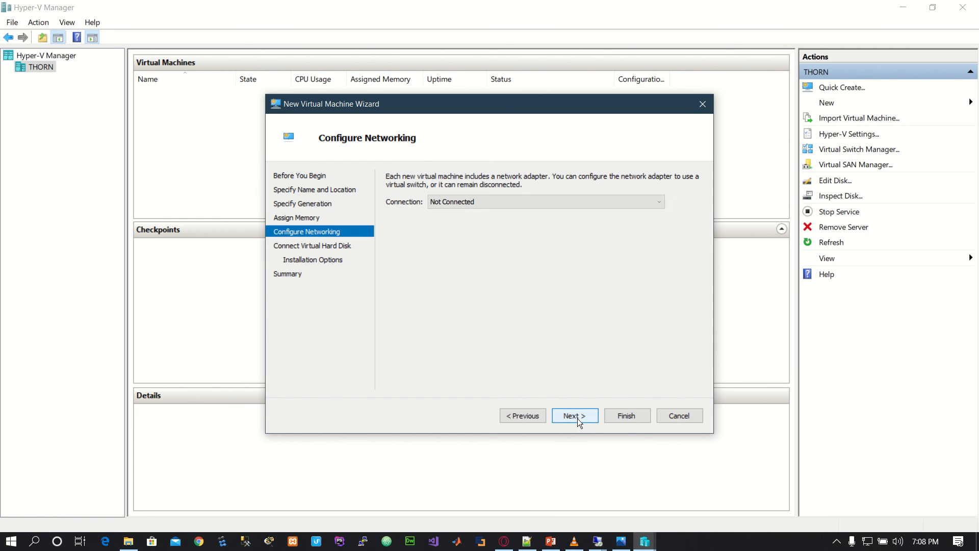
Connect the virtual machine's network adapter to Default Switch and continue to the virtual hard disk settings.
left_click(497, 202)
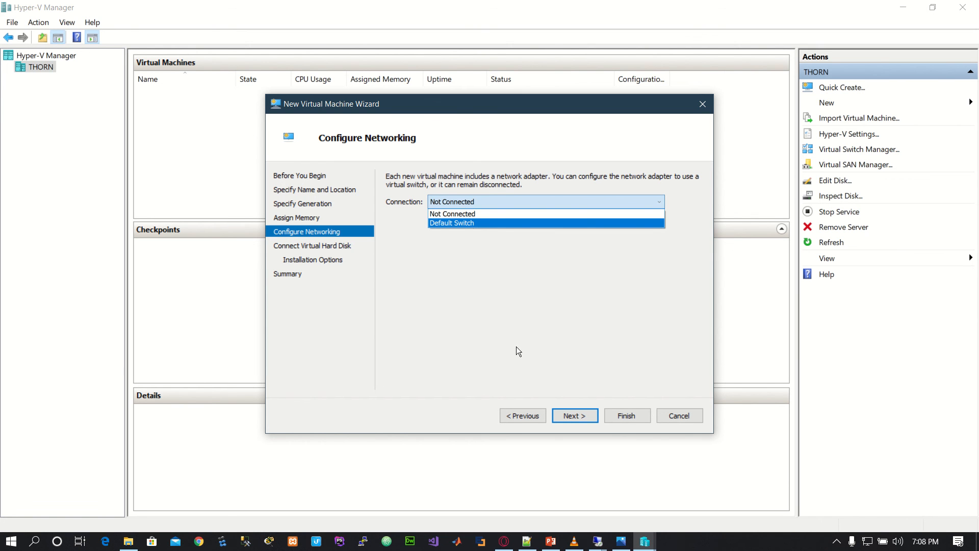
left_click(477, 222)
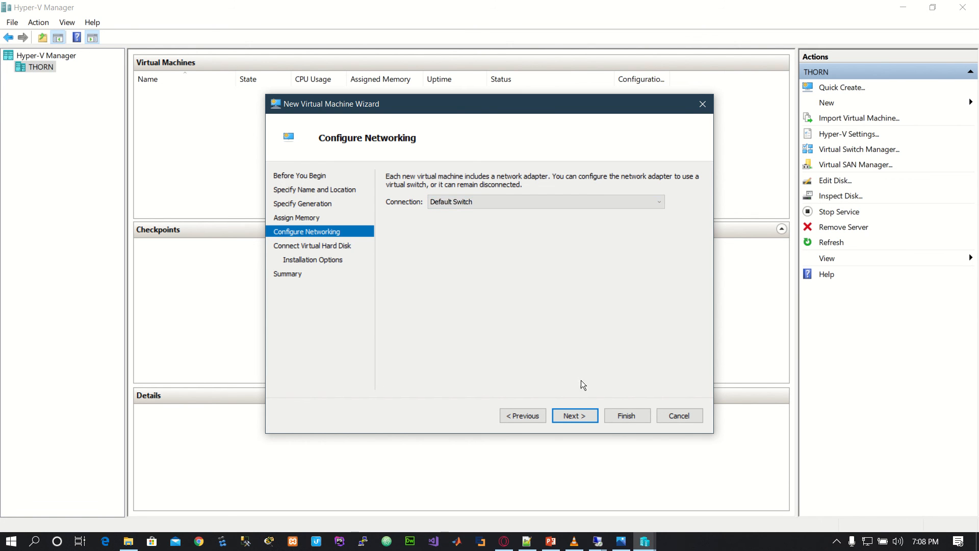
left_click(578, 416)
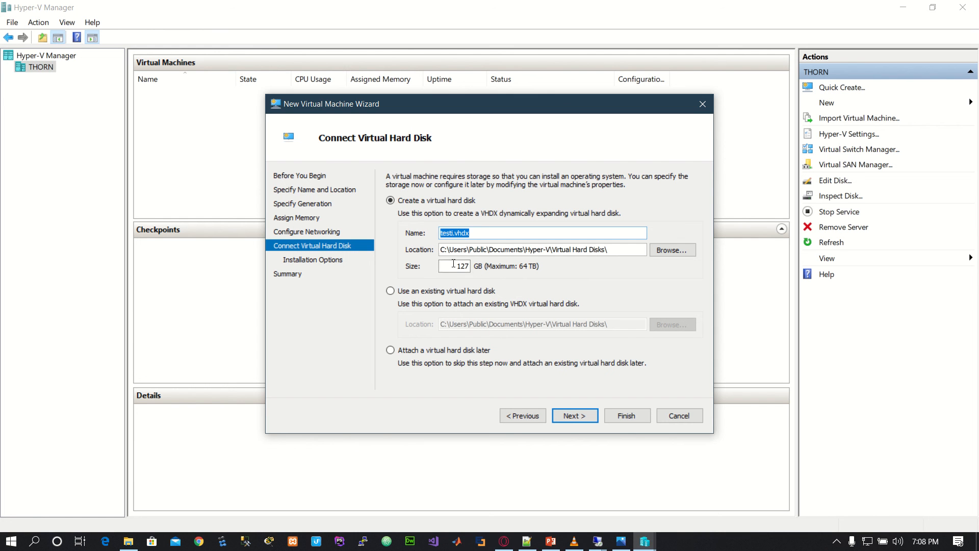
Set the size of the new virtual hard disk testi.vhdx to 8 GB and continue to the installation options.
left_click_drag(453, 266, 483, 265)
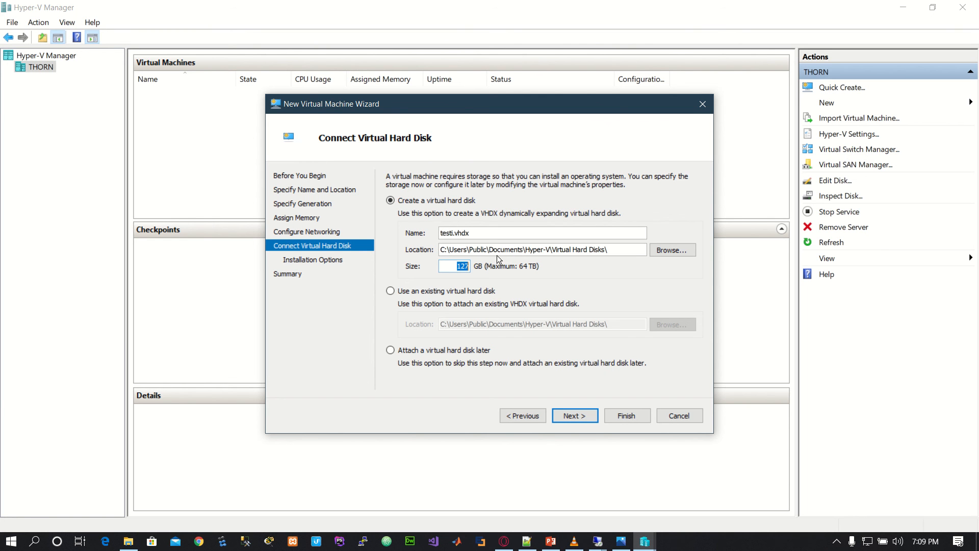
key("BackSpace")
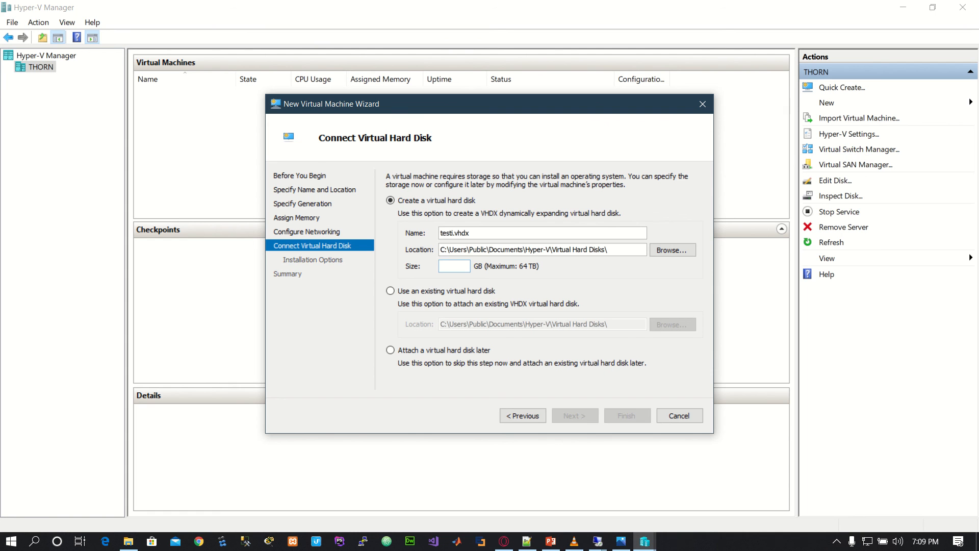
type("8")
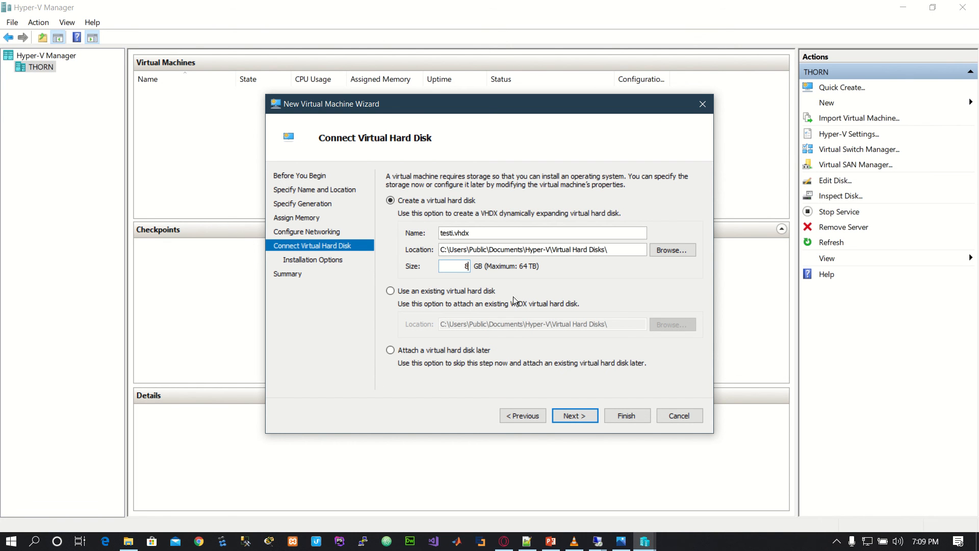
left_click(584, 416)
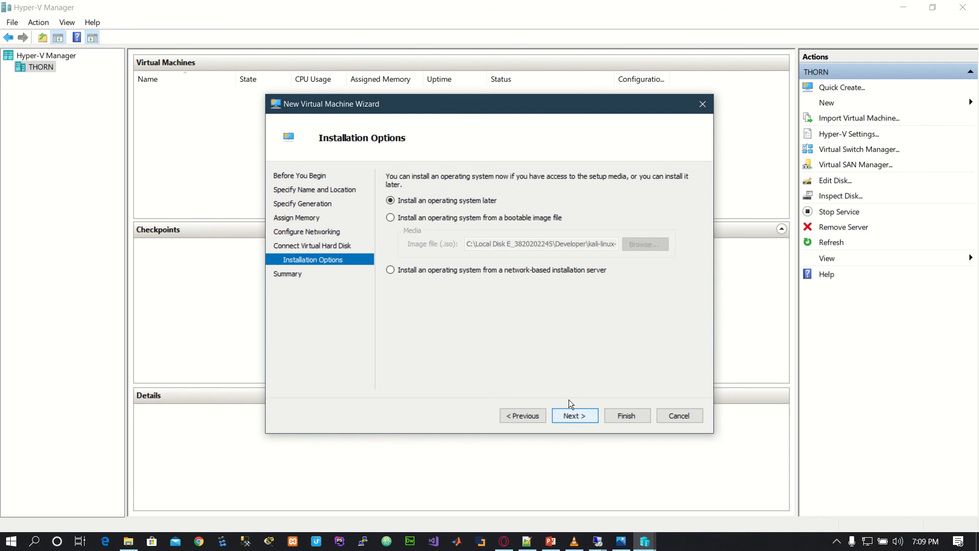
Choose to install the operating system from the bootable image kali-linux-2020.1-installer-amd64.iso and finish creating the virtual machine.
left_click(390, 218)
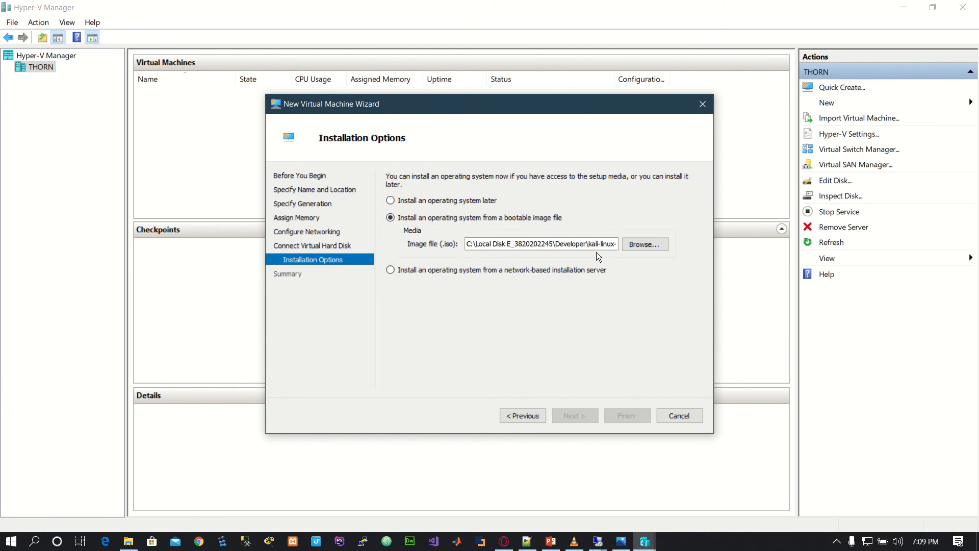
left_click(641, 246)
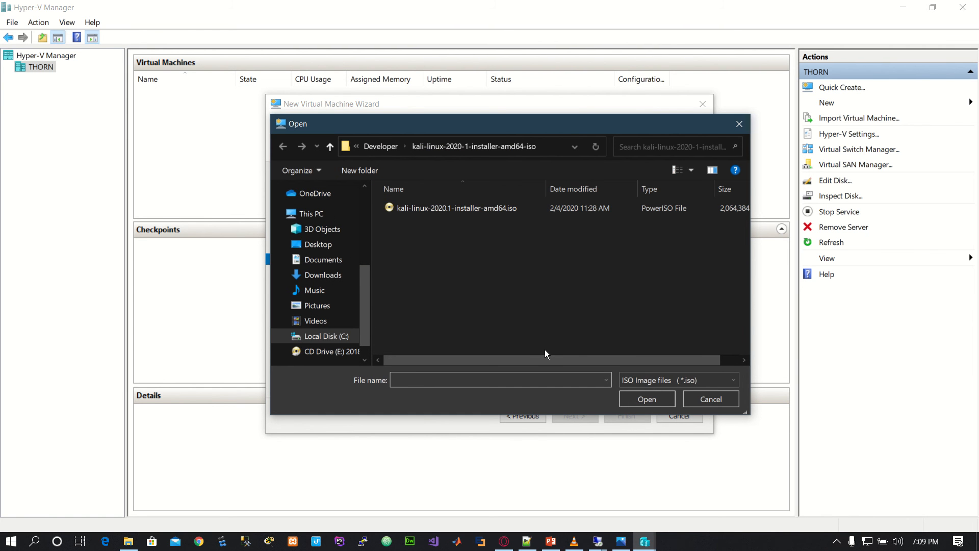
left_click(444, 208)
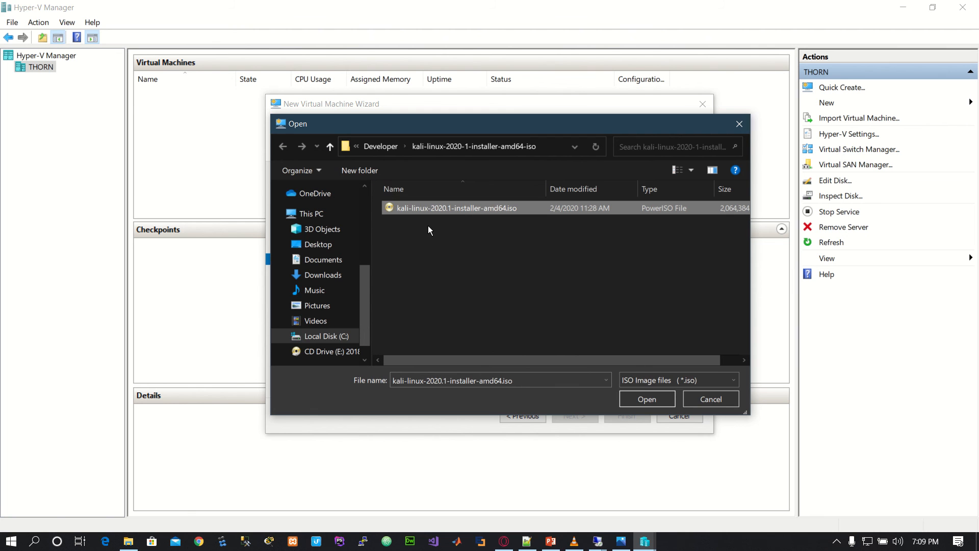
left_click(645, 404)
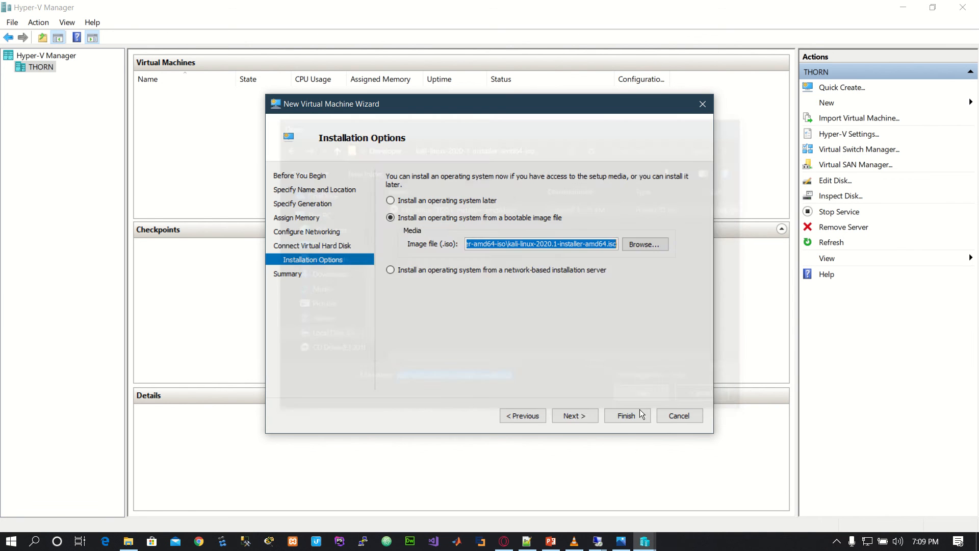
left_click(585, 417)
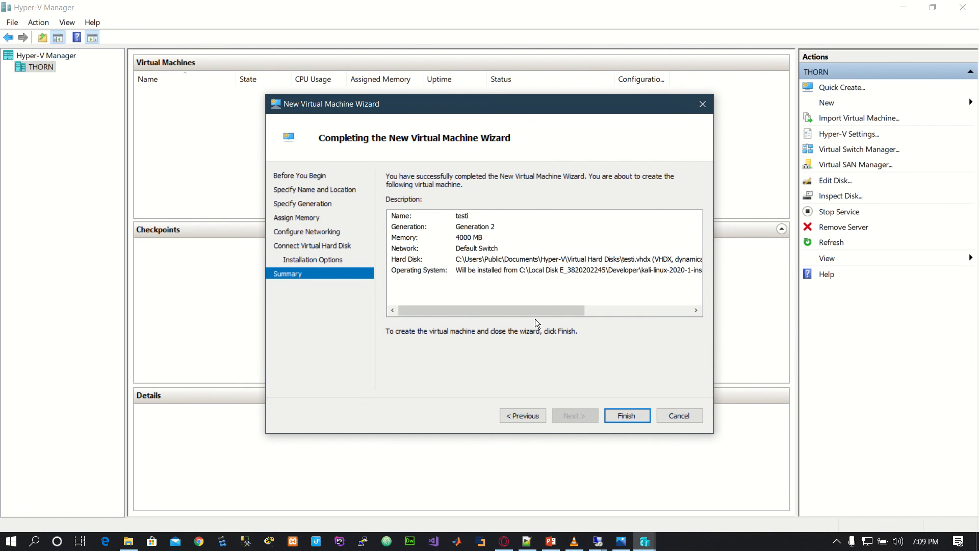
left_click(632, 417)
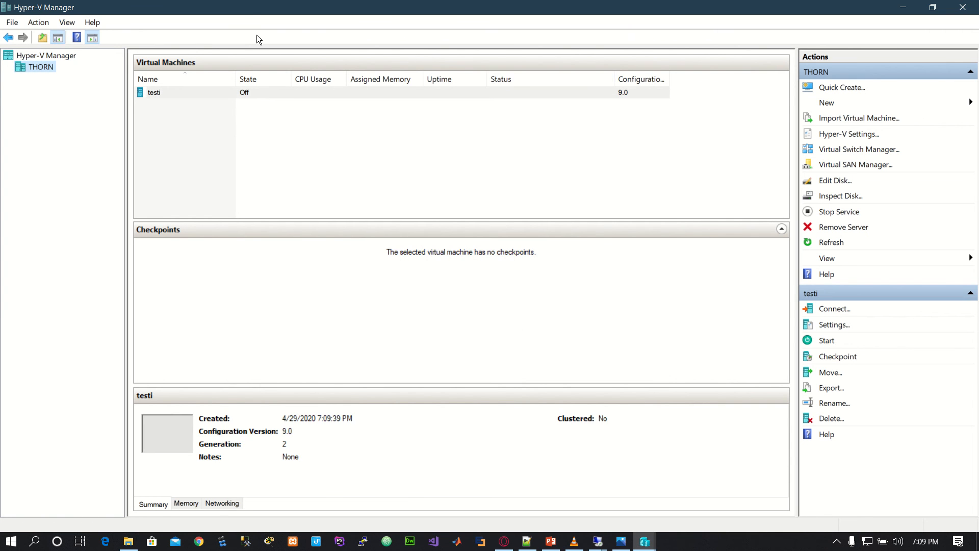
Connect to the testi virtual machine to open its Virtual Machine Connection window.
left_click(210, 94)
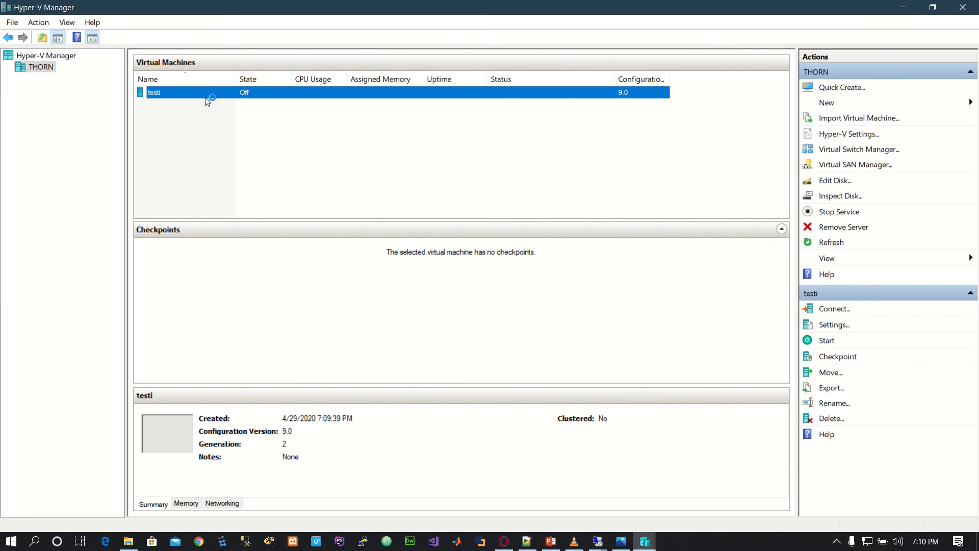
double_click(206, 96)
right_click(219, 95)
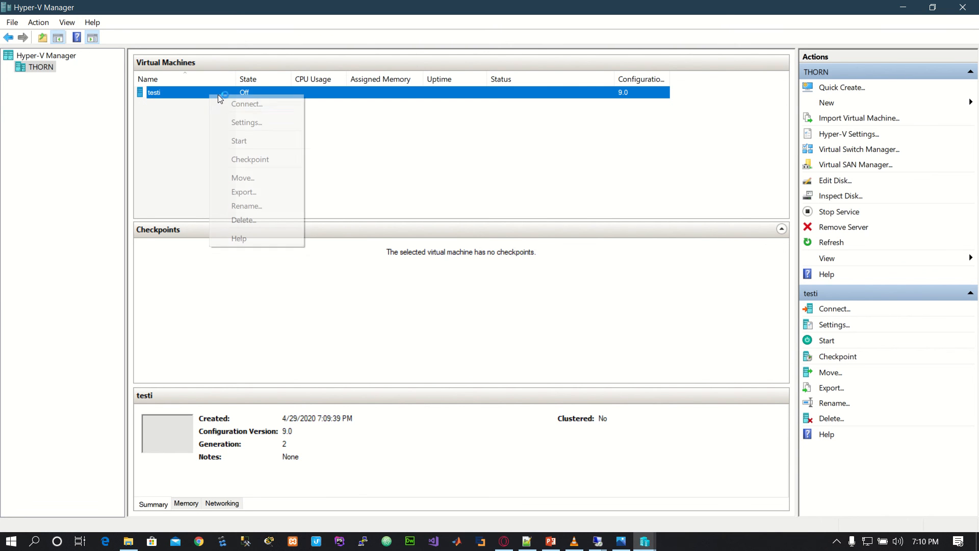
left_click(638, 546)
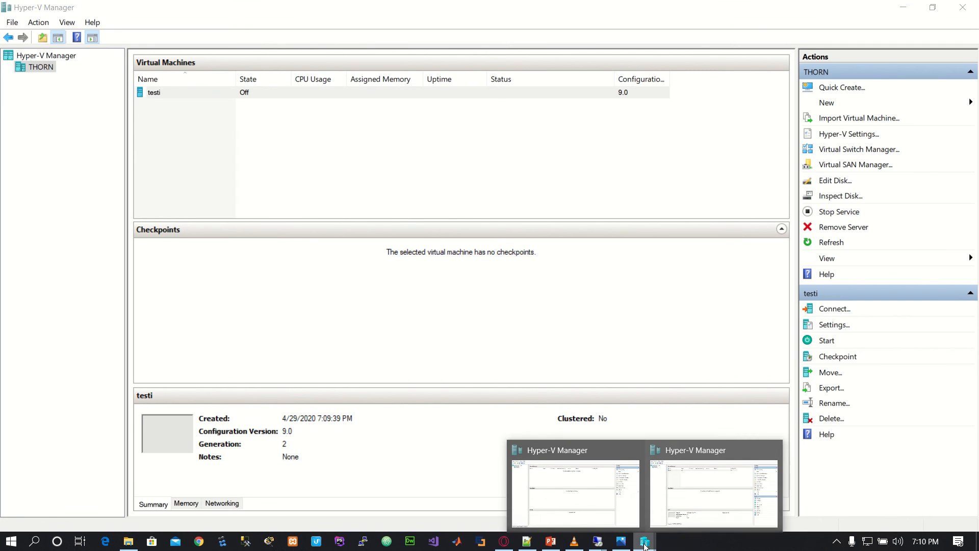
right_click(198, 96)
left_click(236, 106)
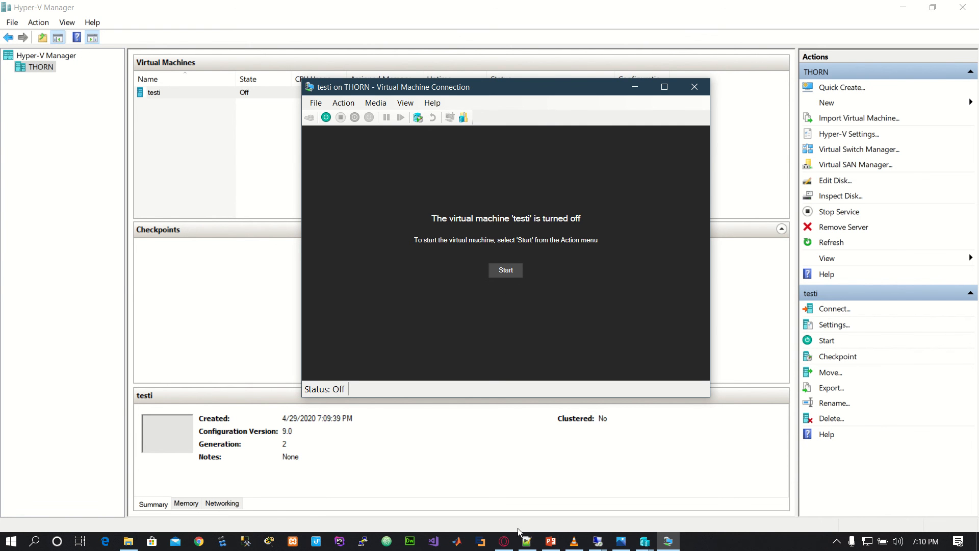
Switch to Photos to display the company contact image unisky back.png.
left_click(621, 543)
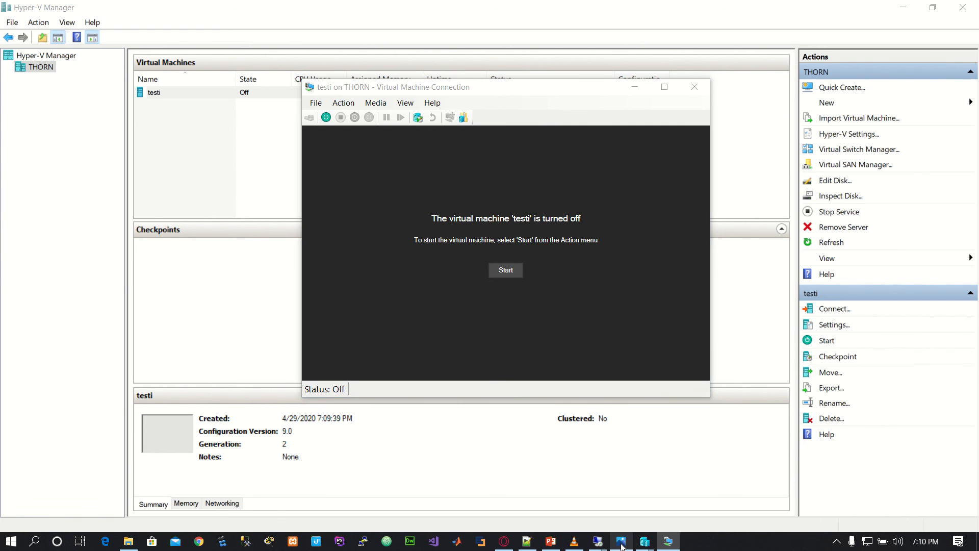
mouse_move(554, 541)
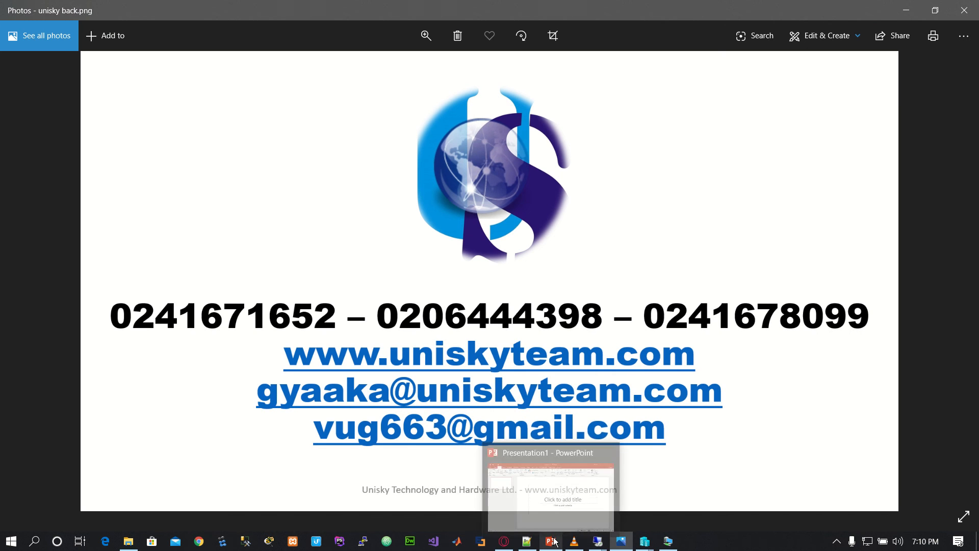